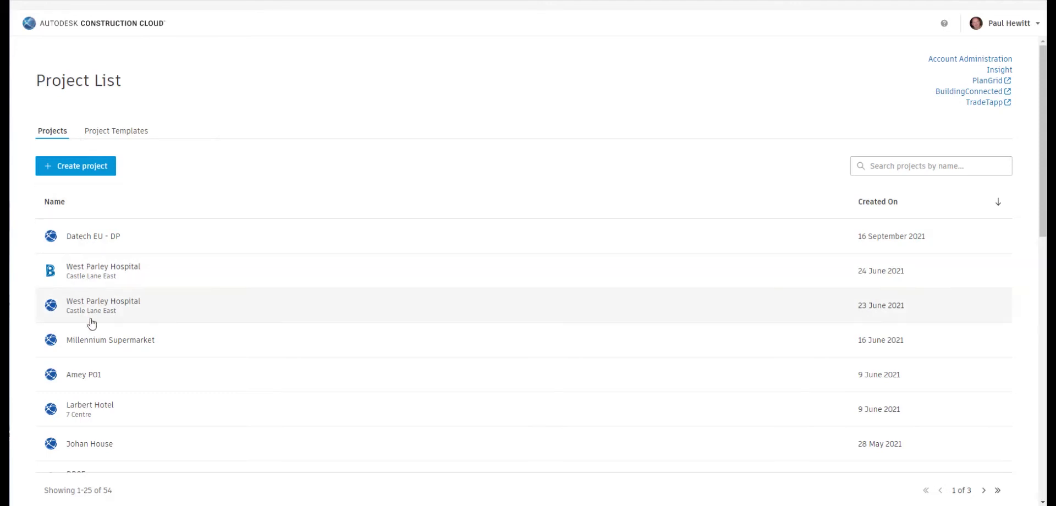
Step: Open the Audubon Centre Verwood project from the Project List
{"action": "scroll", "coordinate": [216, 417], "scroll_direction": "down", "scroll_amount": 5}
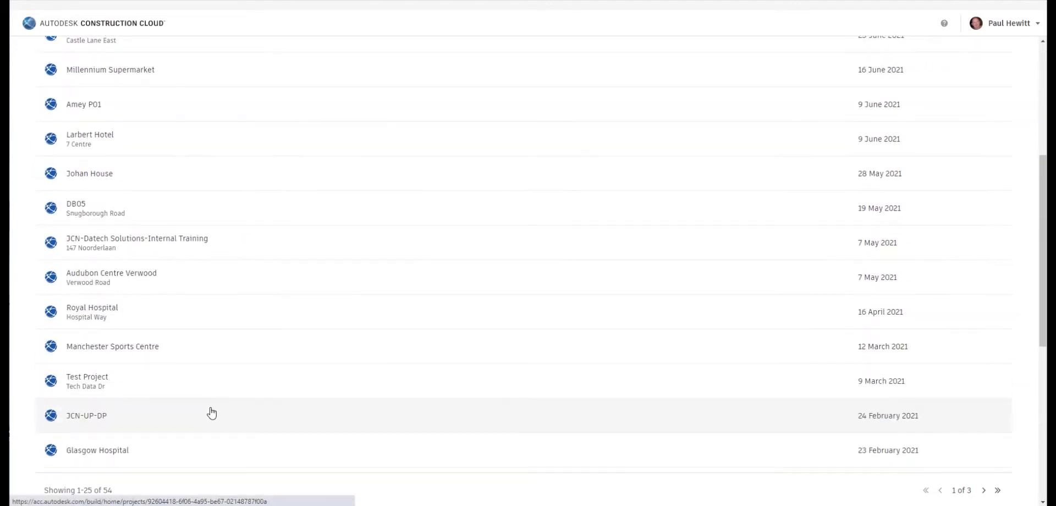
{"action": "left_click", "coordinate": [89, 273]}
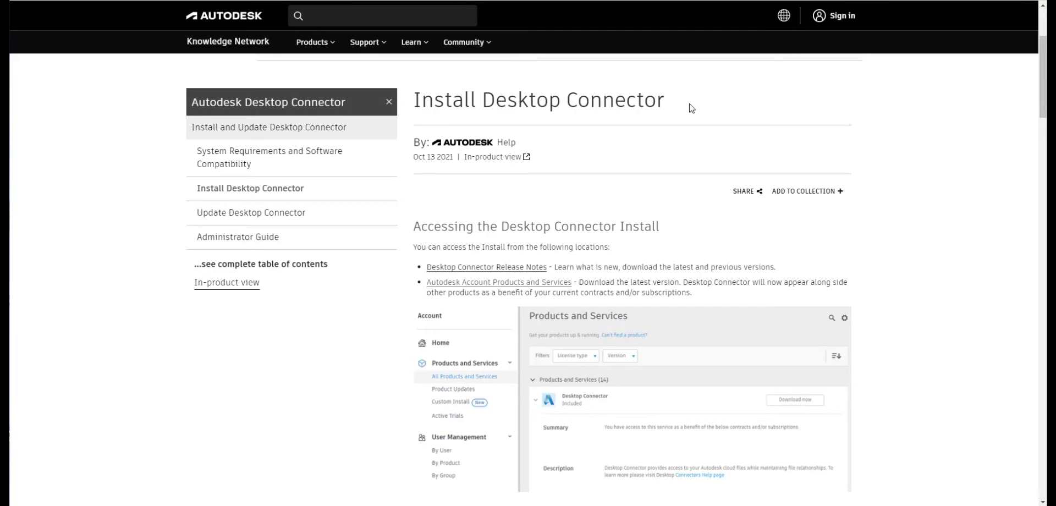
Step: Scroll through the Install Desktop Connector article, then go to the Autodesk account profile
{"action": "scroll", "coordinate": [707, 249], "scroll_direction": "down", "scroll_amount": 1}
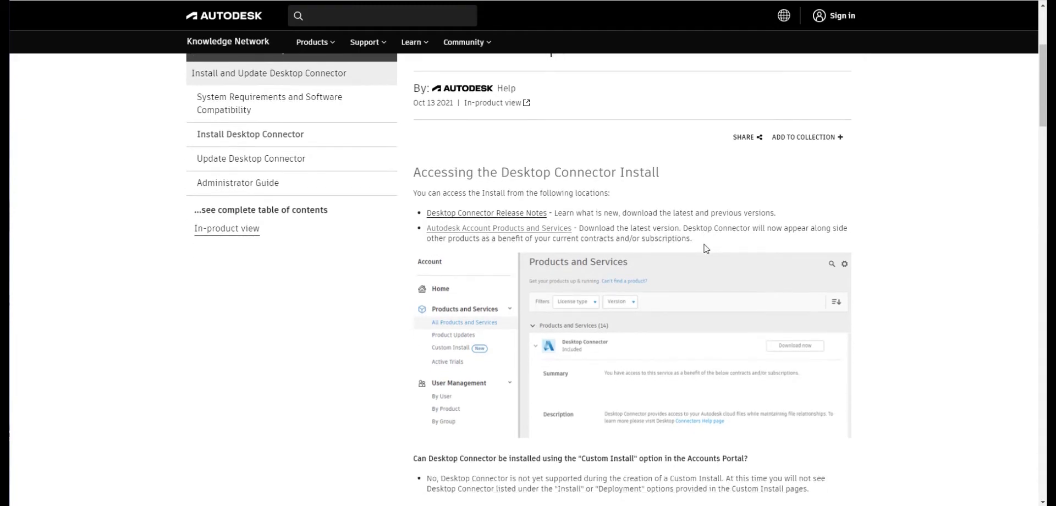
{"action": "scroll", "coordinate": [707, 248], "scroll_direction": "down", "scroll_amount": 1}
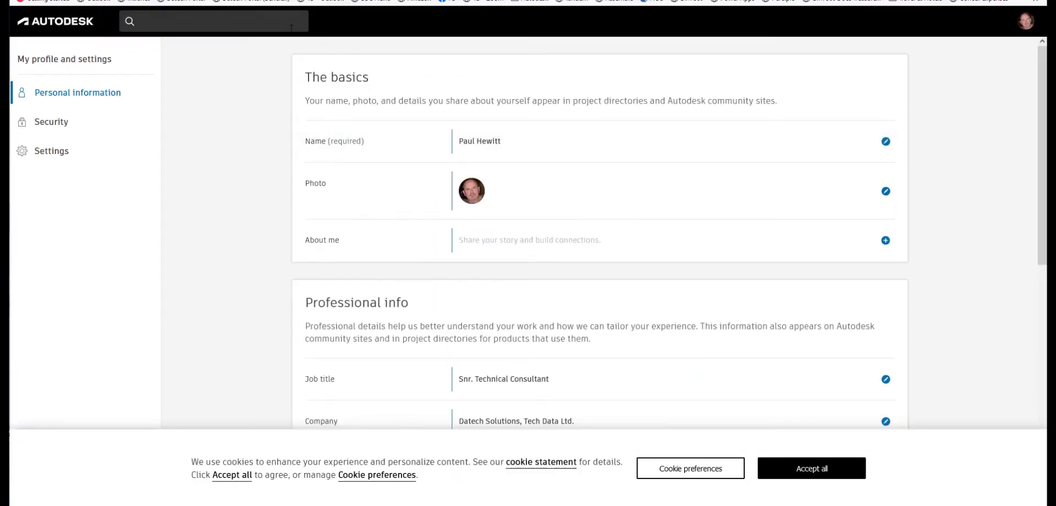
{"action": "left_click", "coordinate": [1024, 27]}
Step: Search Products and Services for 'Desktop' to find Desktop Connector
{"action": "left_click", "coordinate": [949, 153]}
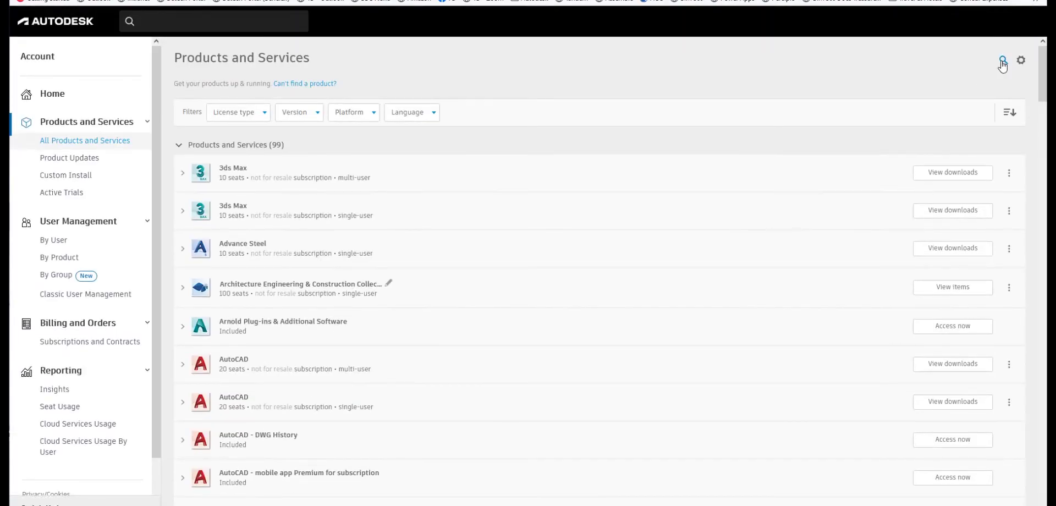
{"action": "left_click", "coordinate": [1003, 58]}
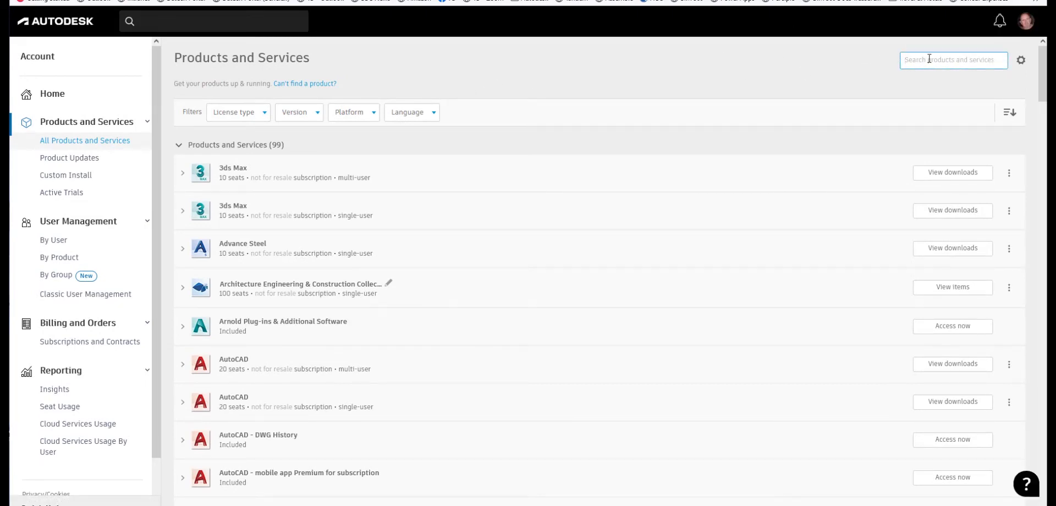
{"action": "type", "text": "Desktop"}
{"action": "key", "text": "Return"}
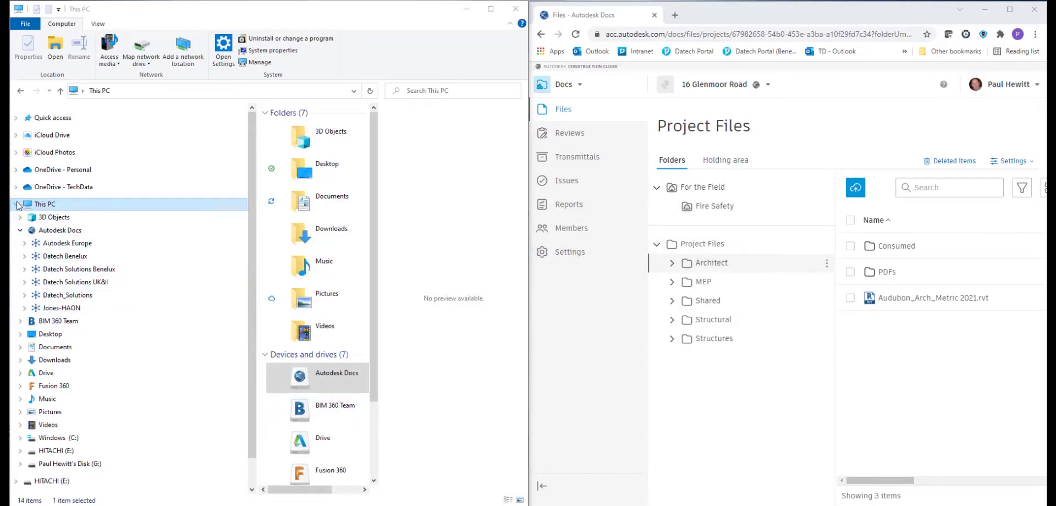
Step: Re-expand Autodesk Docs hubs in Explorer and show all 54 projects in the browser
{"action": "left_click", "coordinate": [20, 230]}
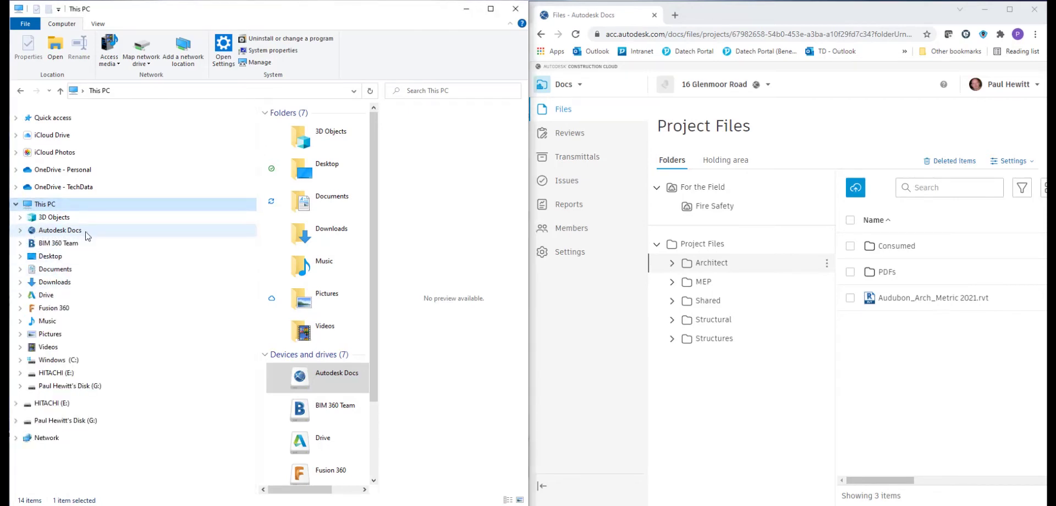
{"action": "left_click", "coordinate": [21, 233]}
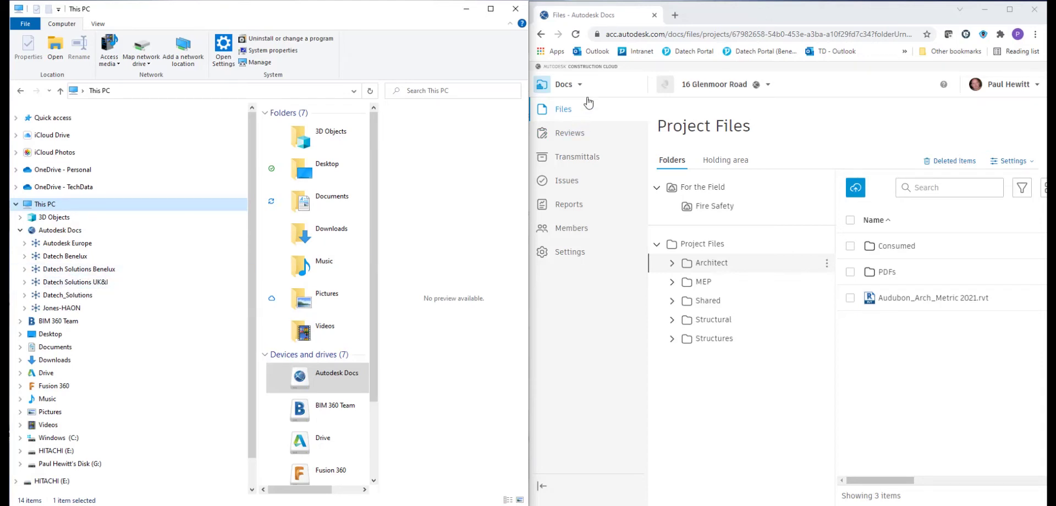
{"action": "left_click", "coordinate": [768, 85]}
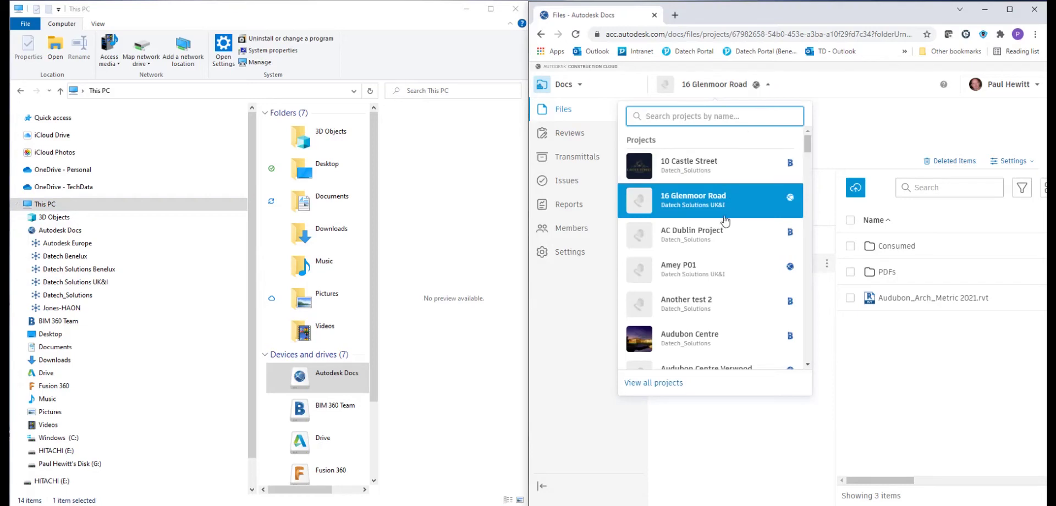
{"action": "left_click", "coordinate": [670, 383]}
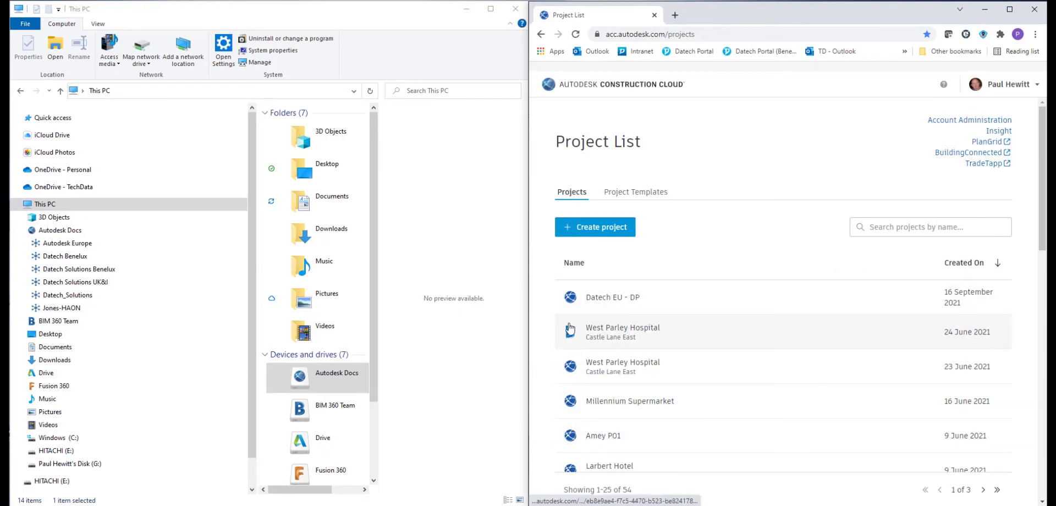
Step: Open Audubon Centre Verwood from the Datech Solutions UK&I hub in Explorer and in Docs
{"action": "left_click", "coordinate": [53, 282]}
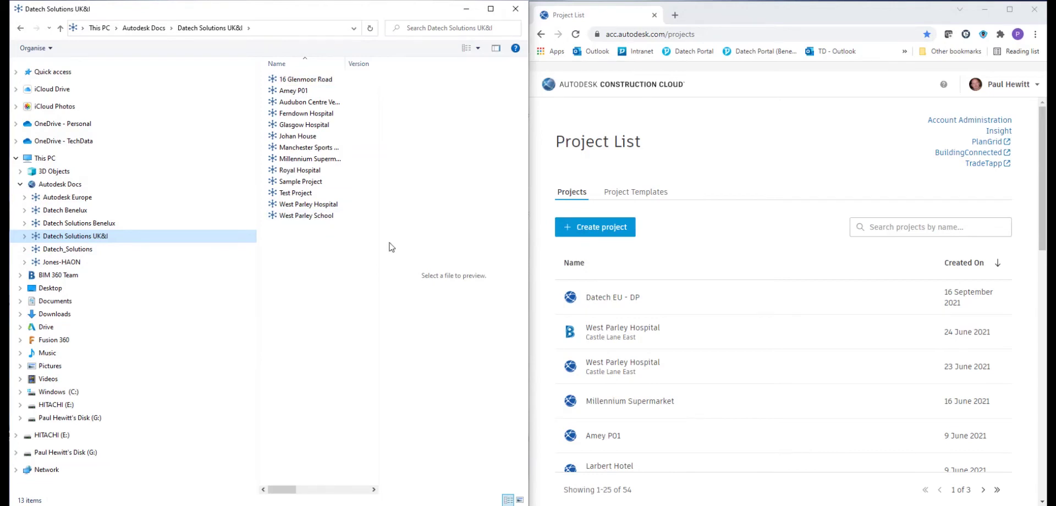
{"action": "scroll", "coordinate": [627, 362], "scroll_direction": "down", "scroll_amount": 5}
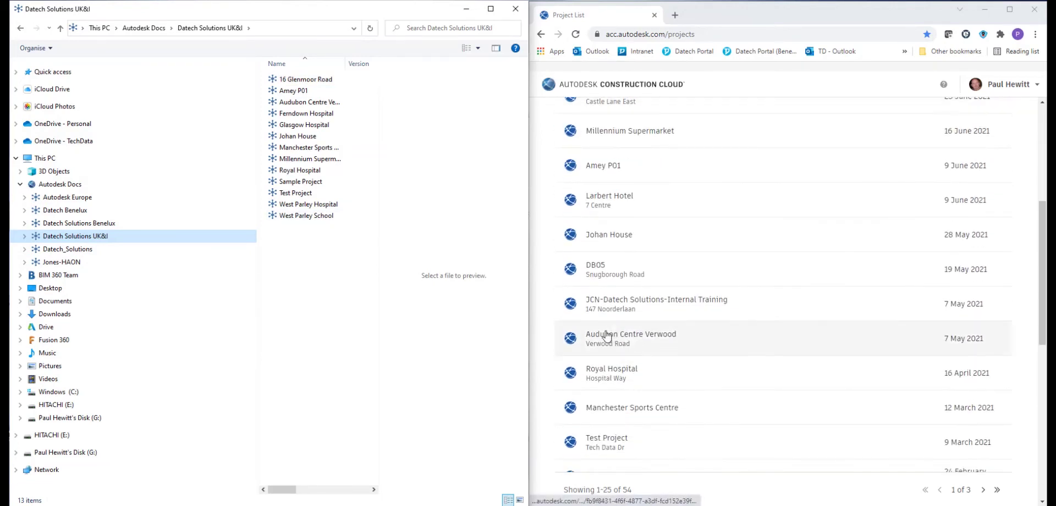
{"action": "left_click", "coordinate": [633, 338]}
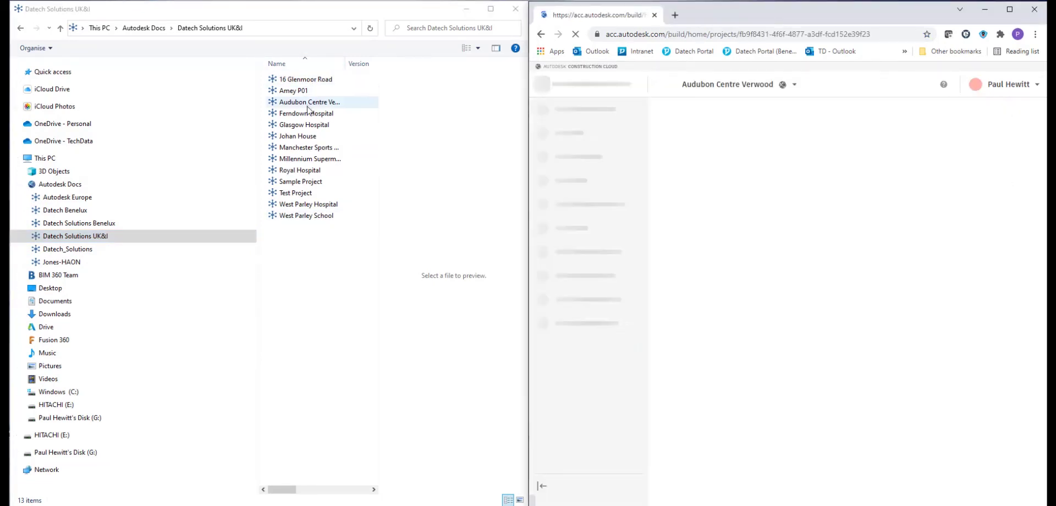
{"action": "double_click", "coordinate": [305, 103]}
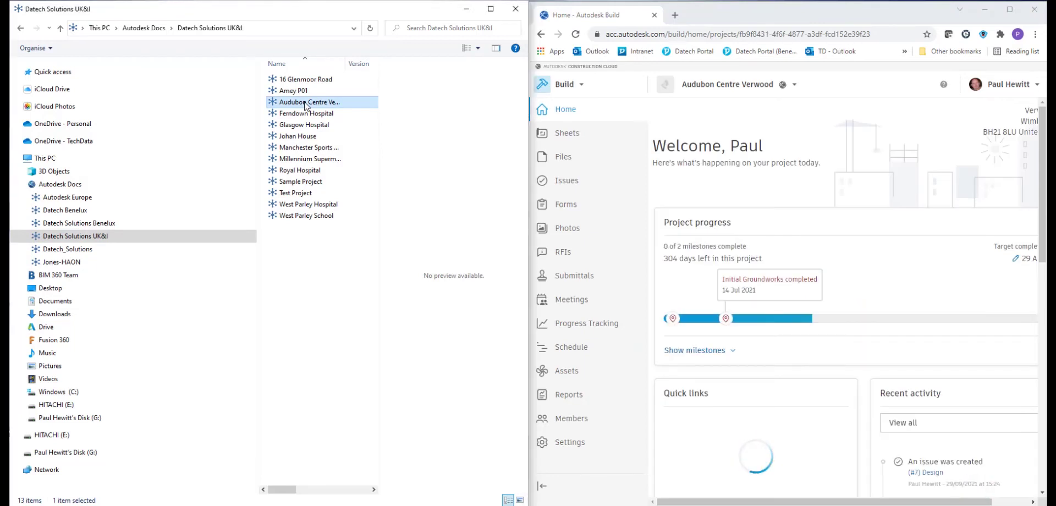
{"action": "left_click", "coordinate": [566, 84]}
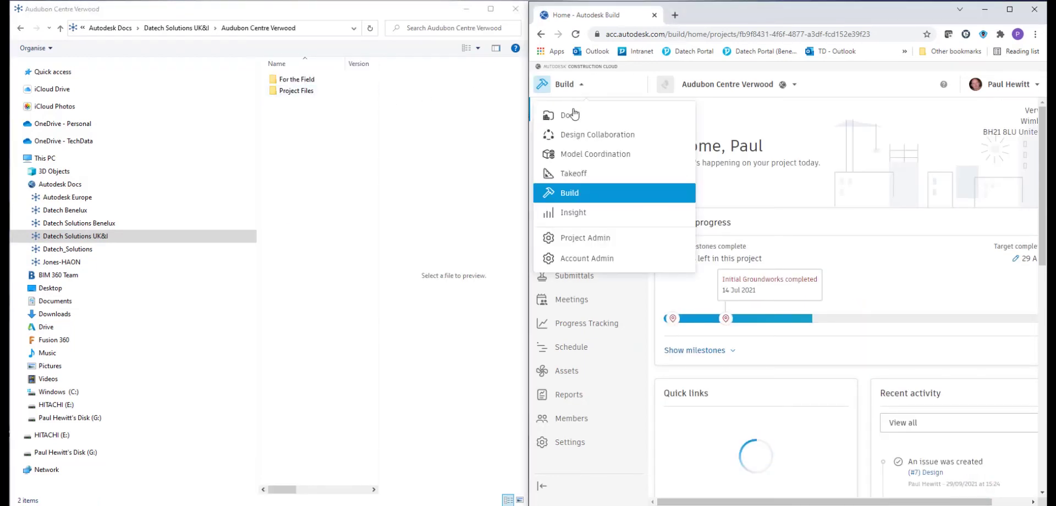
{"action": "left_click", "coordinate": [574, 117]}
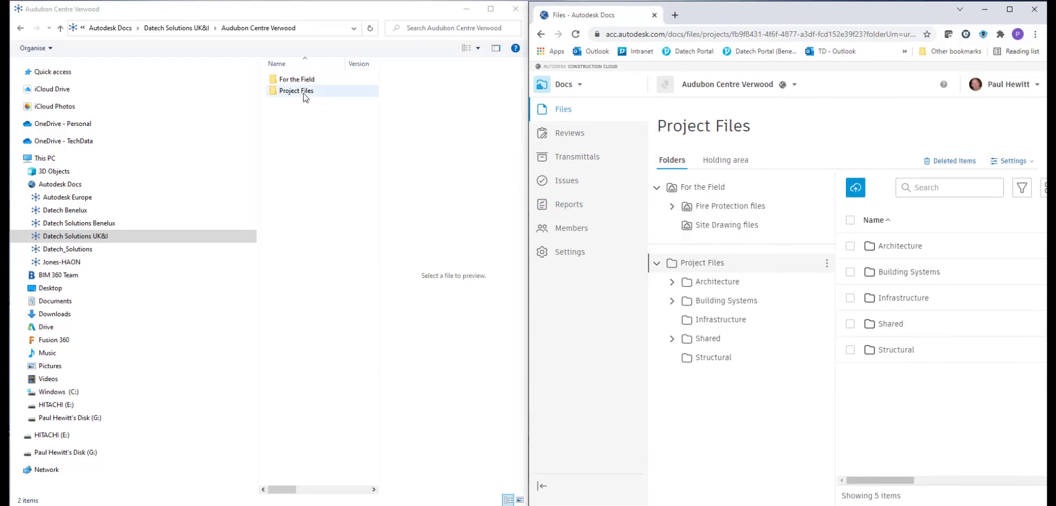
Step: Open Project Files > Building Systems in both Explorer and Docs
{"action": "double_click", "coordinate": [303, 95]}
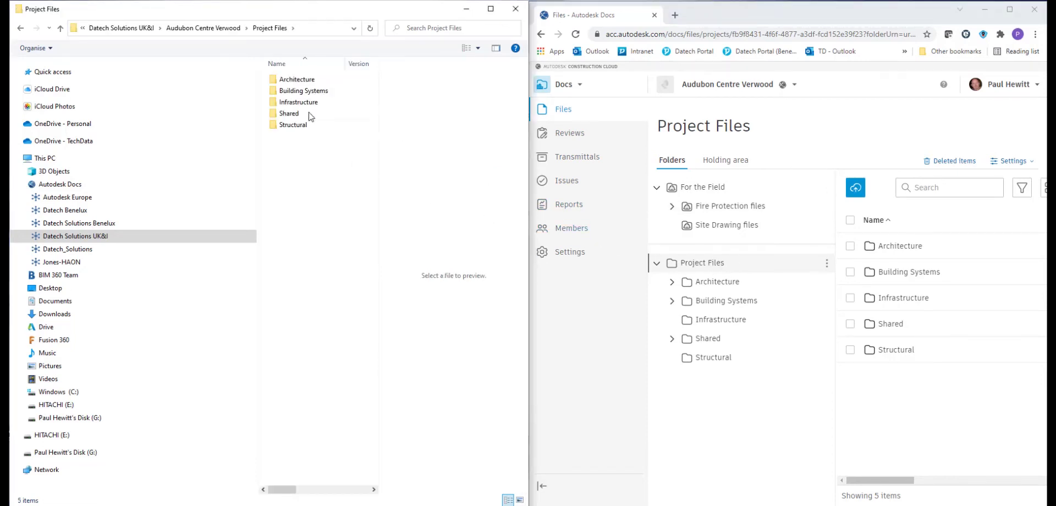
{"action": "left_click", "coordinate": [709, 302]}
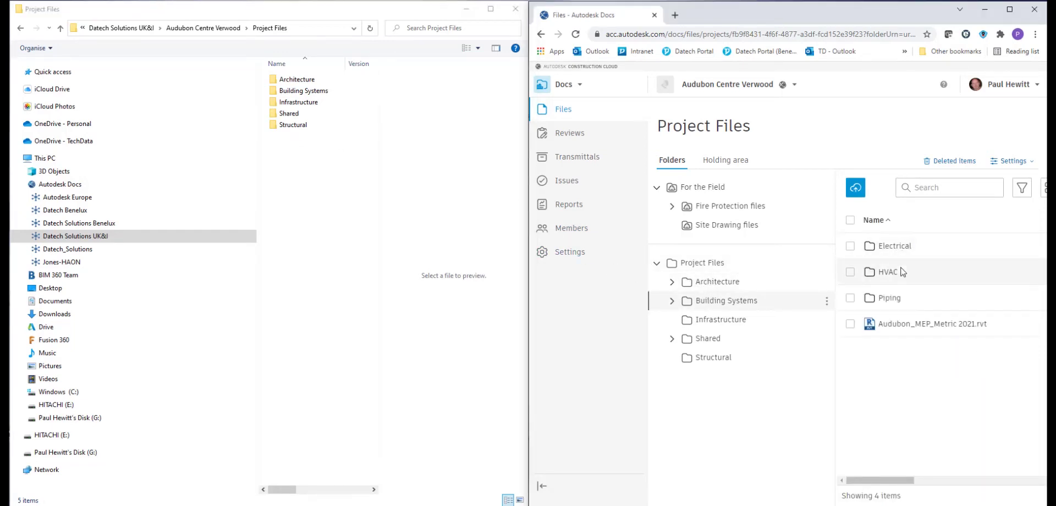
{"action": "left_click", "coordinate": [300, 92]}
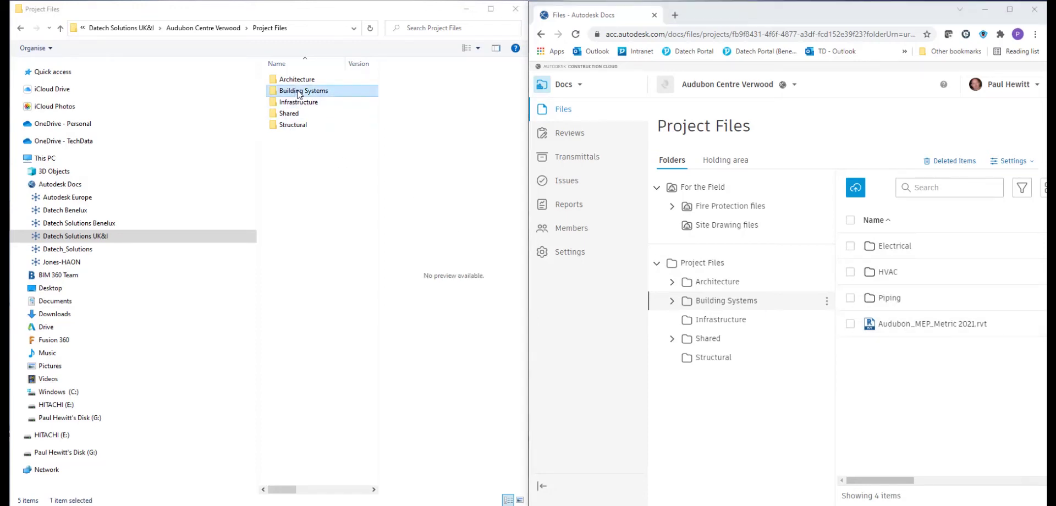
{"action": "double_click", "coordinate": [300, 92]}
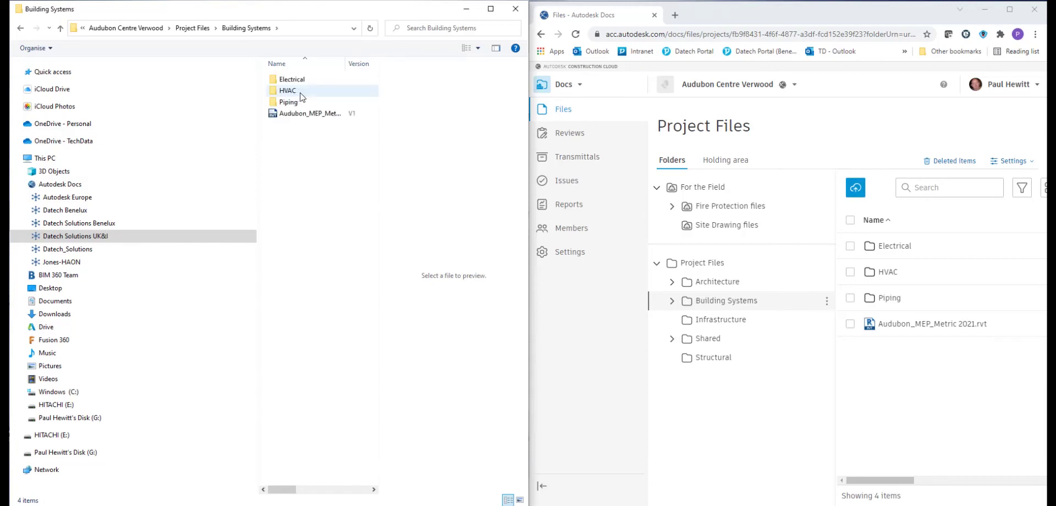
{"action": "right_click", "coordinate": [309, 151]}
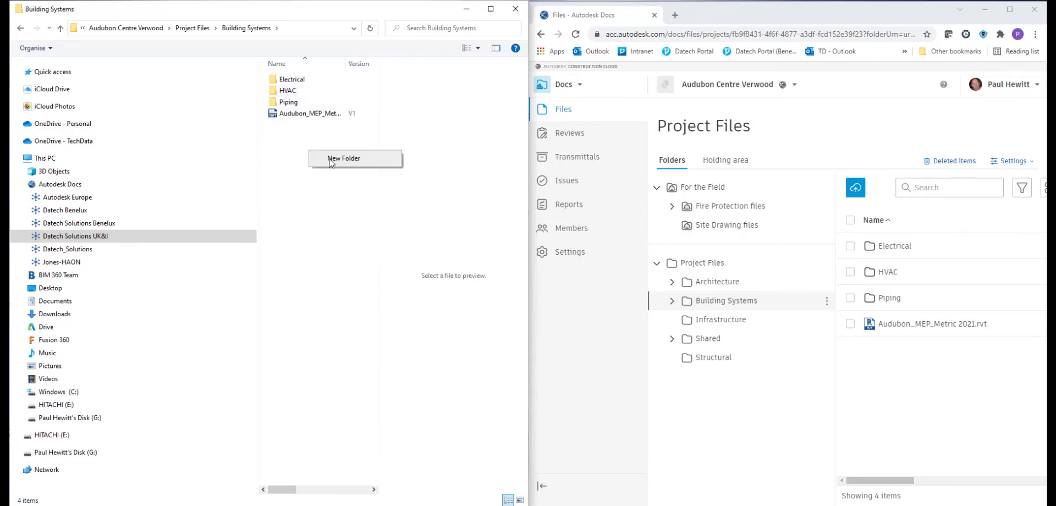
Step: Create a 'Fire Security' folder in Building Systems and refresh Docs to show it
{"action": "left_click", "coordinate": [359, 160]}
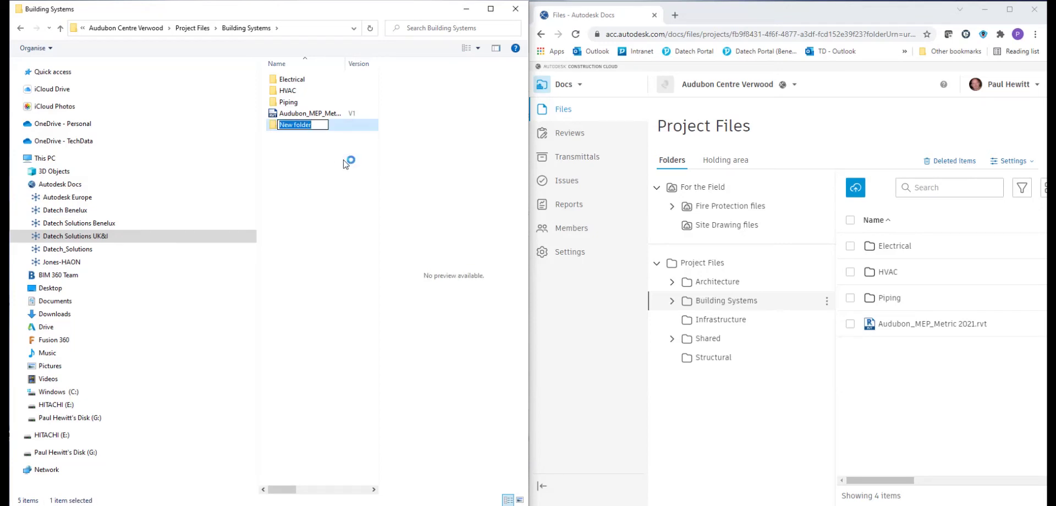
{"action": "type", "text": "Fire Security"}
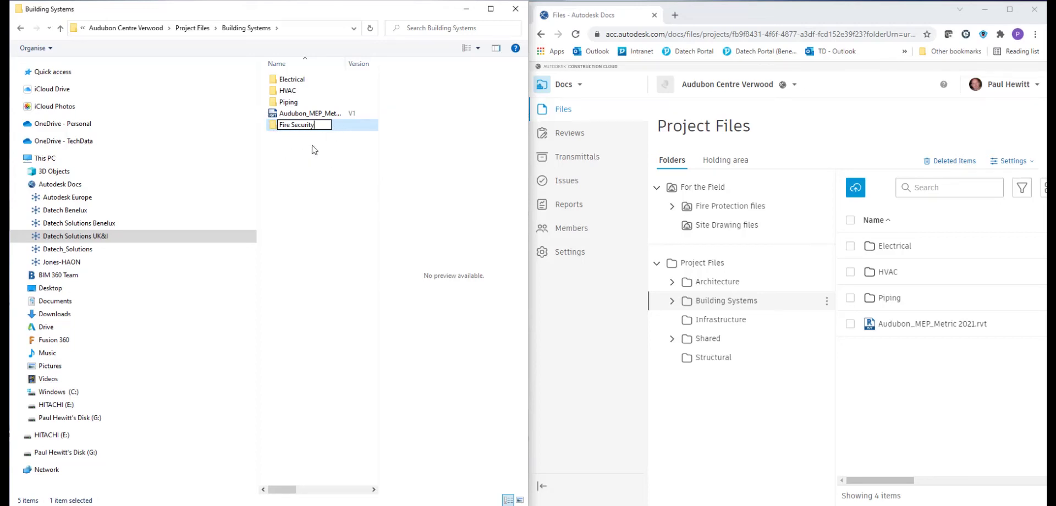
{"action": "key", "text": "Return"}
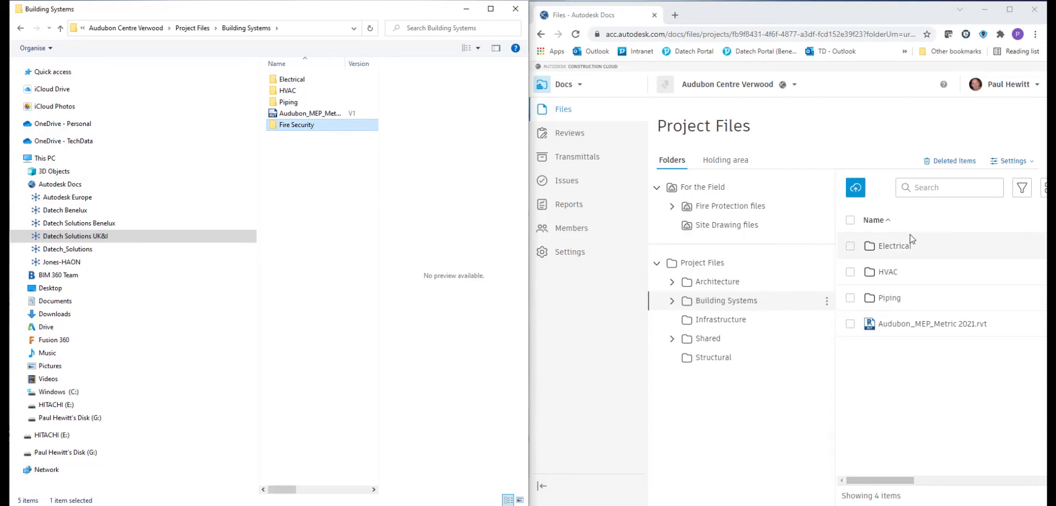
{"action": "left_click", "coordinate": [575, 34]}
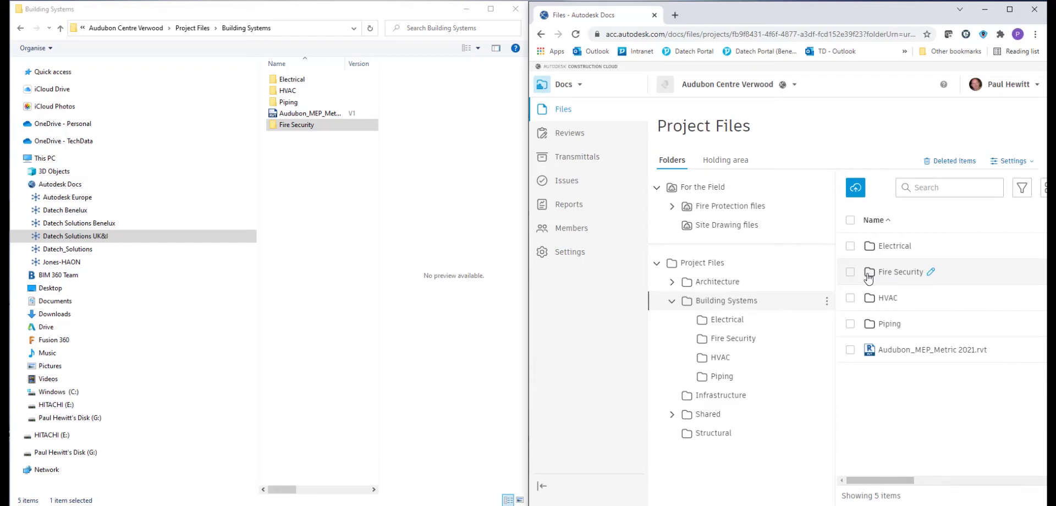
Step: Open Fire Security in Docs, then display the Architecture folder's contents there
{"action": "left_click", "coordinate": [282, 130]}
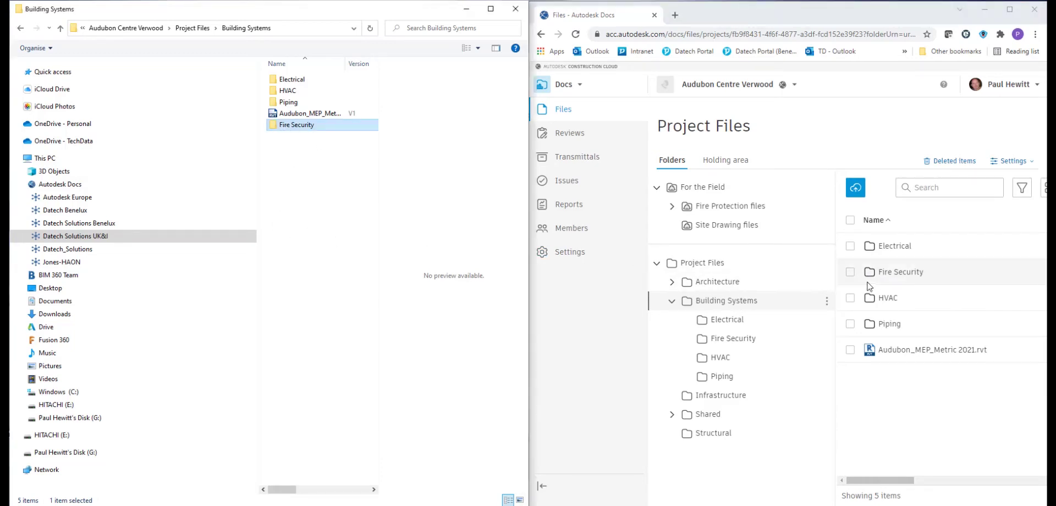
{"action": "left_click", "coordinate": [902, 272]}
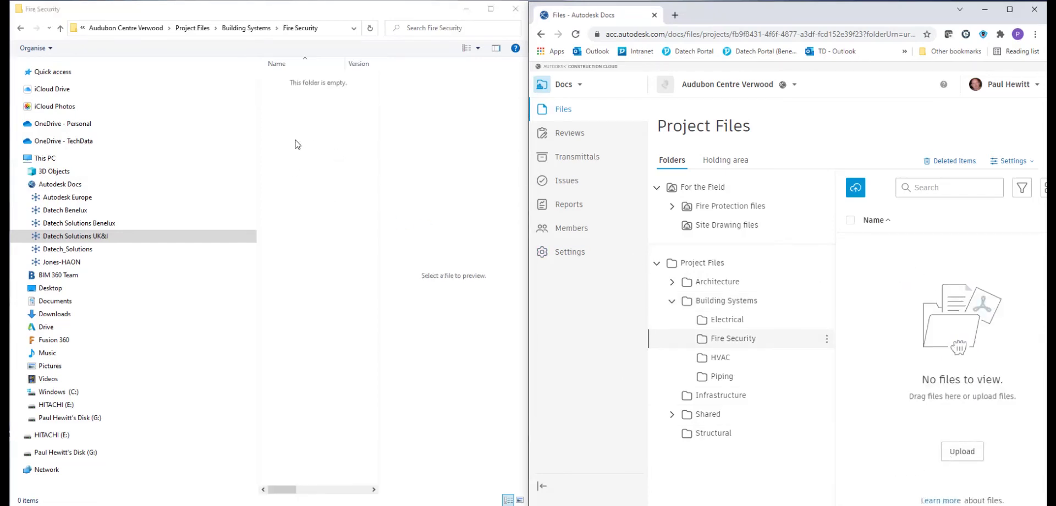
{"action": "left_click", "coordinate": [725, 285]}
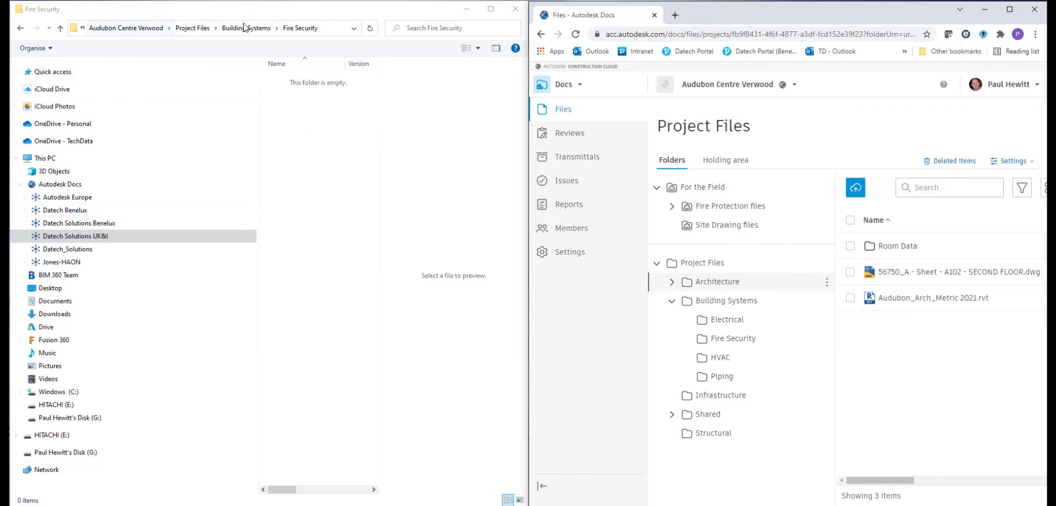
Step: Open the Architecture folder in Explorer, inspect the 56750_A drawing's actions, and widen the window
{"action": "left_click", "coordinate": [193, 28]}
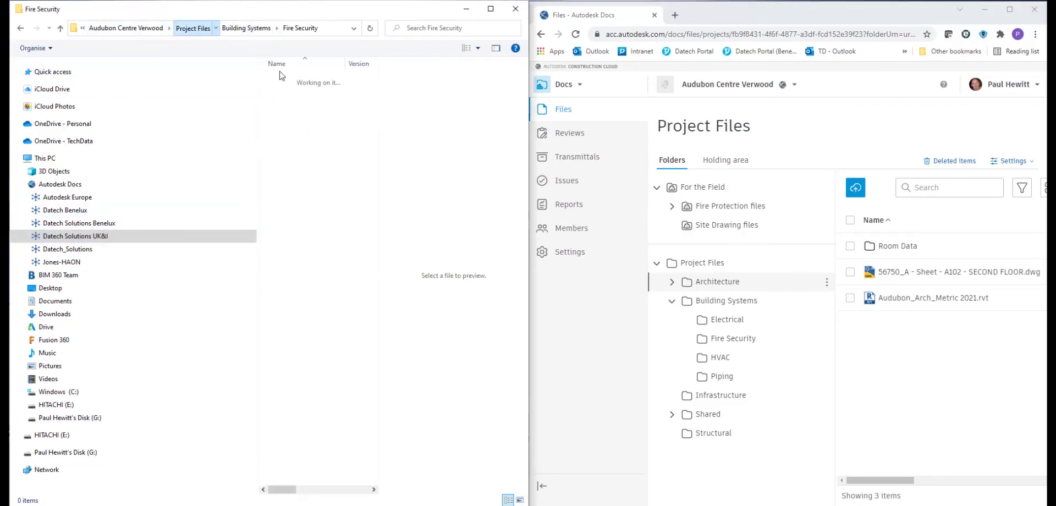
{"action": "left_click", "coordinate": [290, 82]}
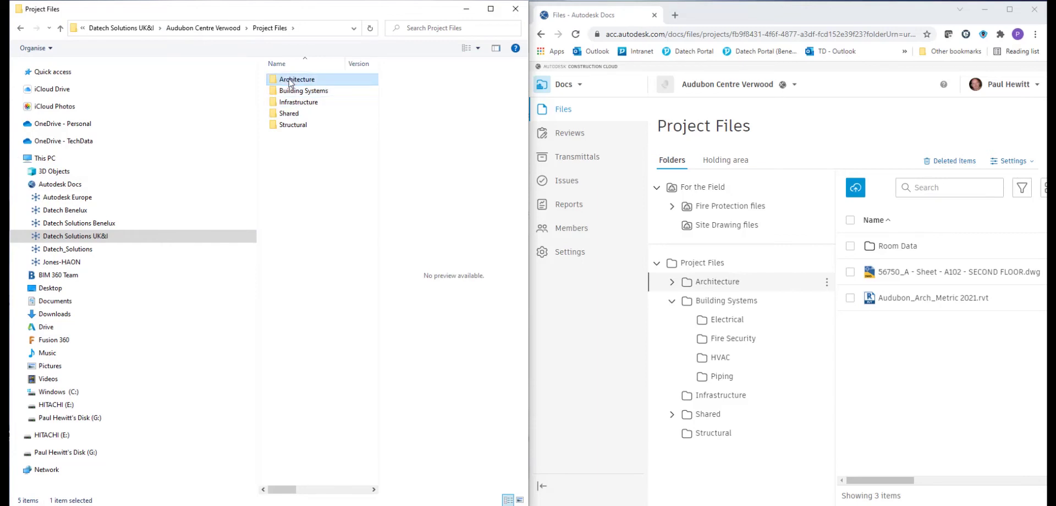
{"action": "double_click", "coordinate": [290, 83]}
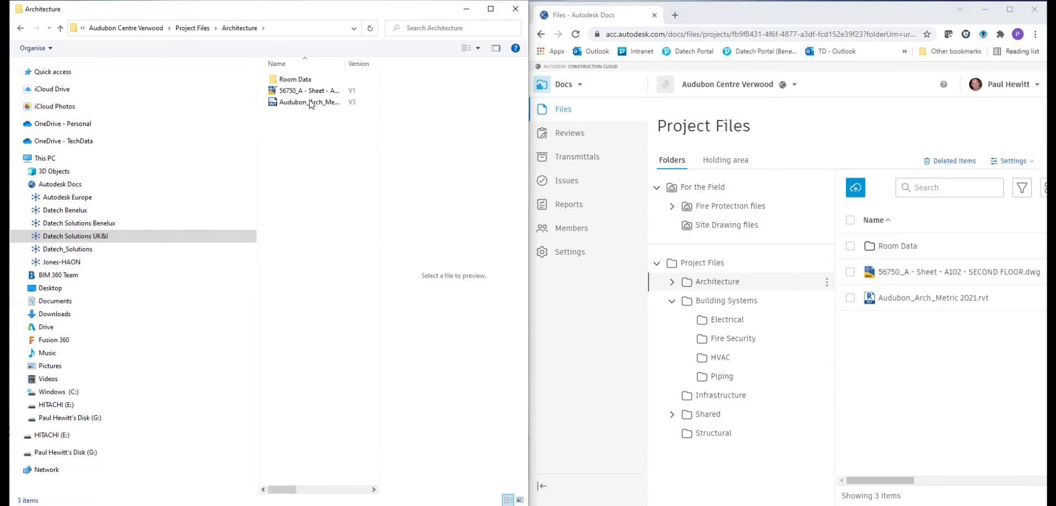
{"action": "right_click", "coordinate": [306, 92]}
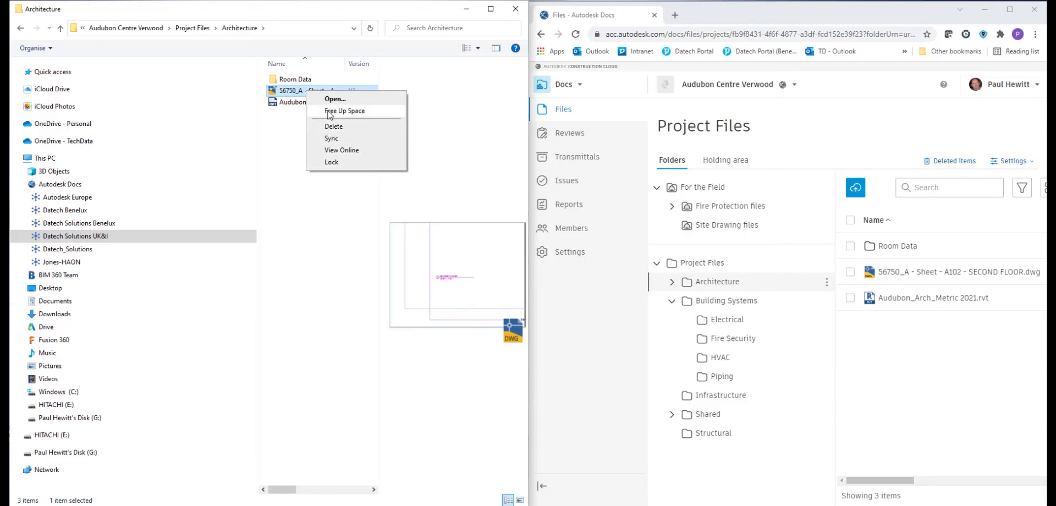
{"action": "left_click", "coordinate": [387, 10]}
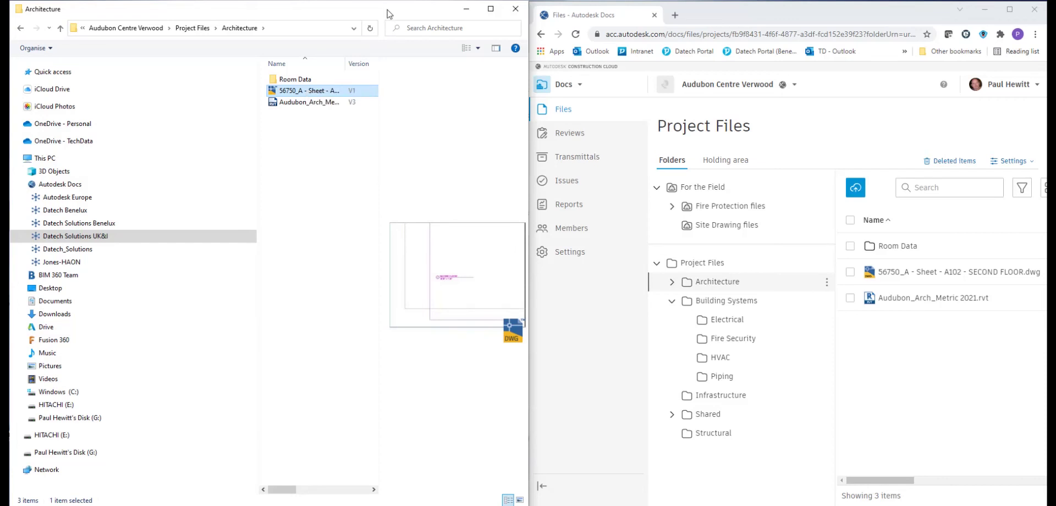
{"action": "left_click_drag", "start_coordinate": [529, 219], "coordinate": [1006, 217]}
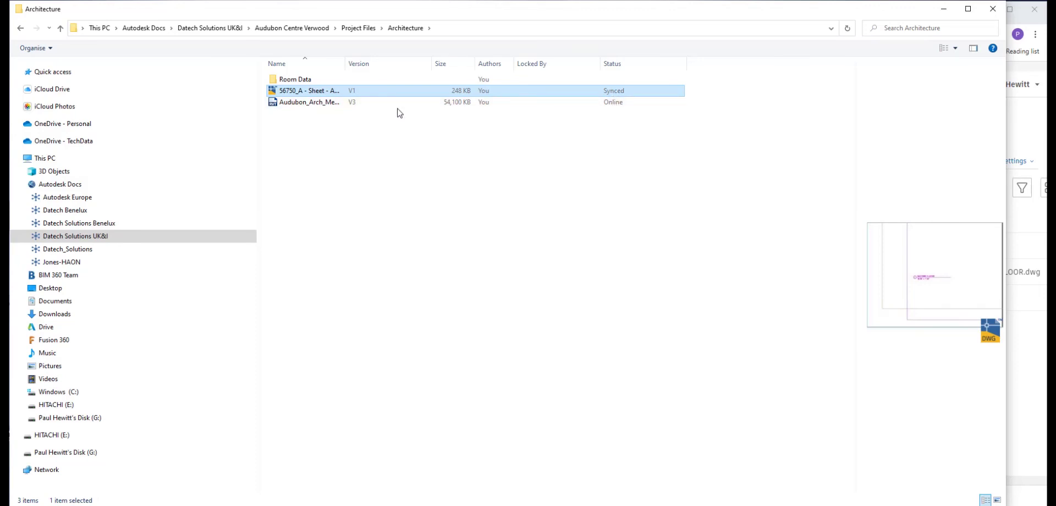
Step: Sync Audubon_Arch_Metric 2021.rvt to this computer
{"action": "right_click", "coordinate": [311, 104]}
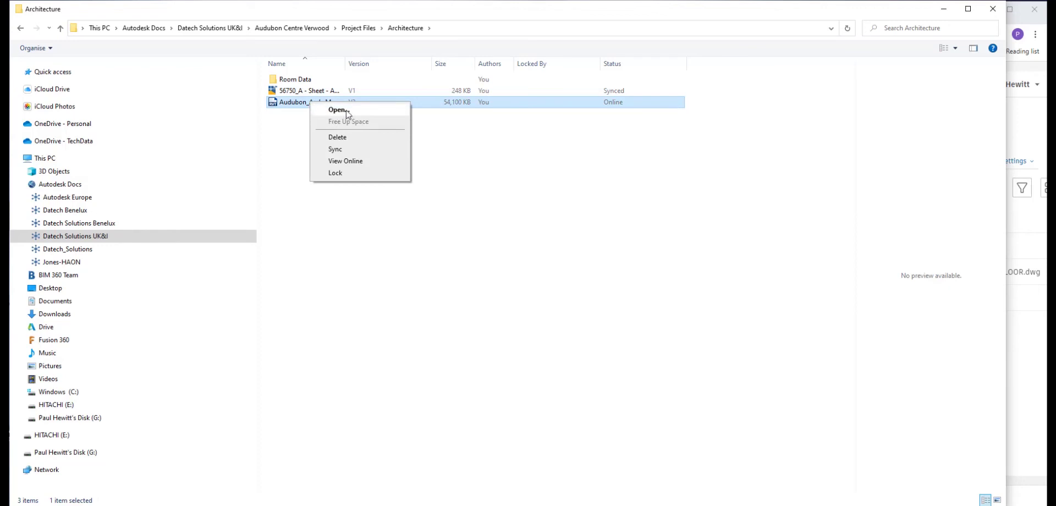
{"action": "left_click", "coordinate": [335, 149]}
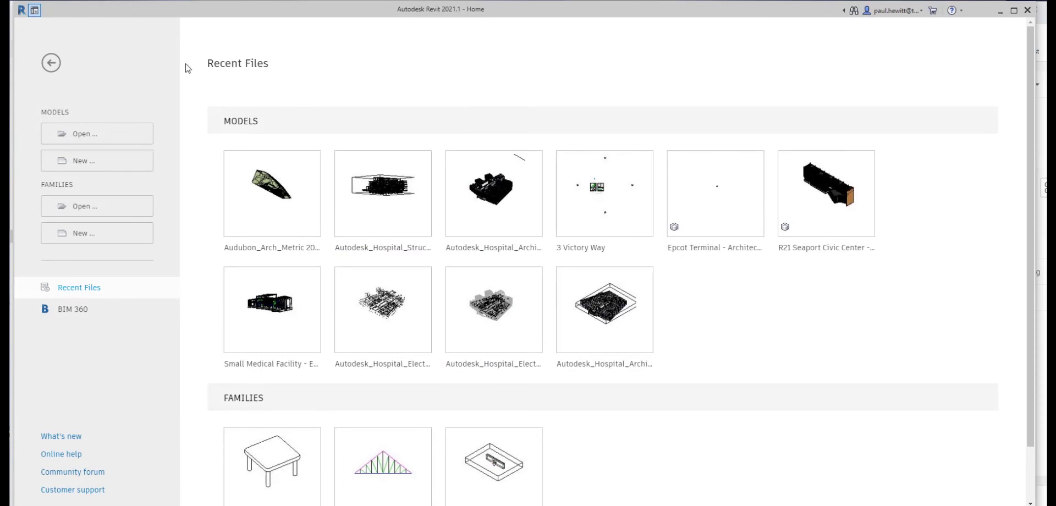
Step: Open Audubon_Arch_Metric 2021.rvt in Revit from Autodesk Docs' Audubon Centre Verwood Architecture folder
{"action": "left_click", "coordinate": [78, 135]}
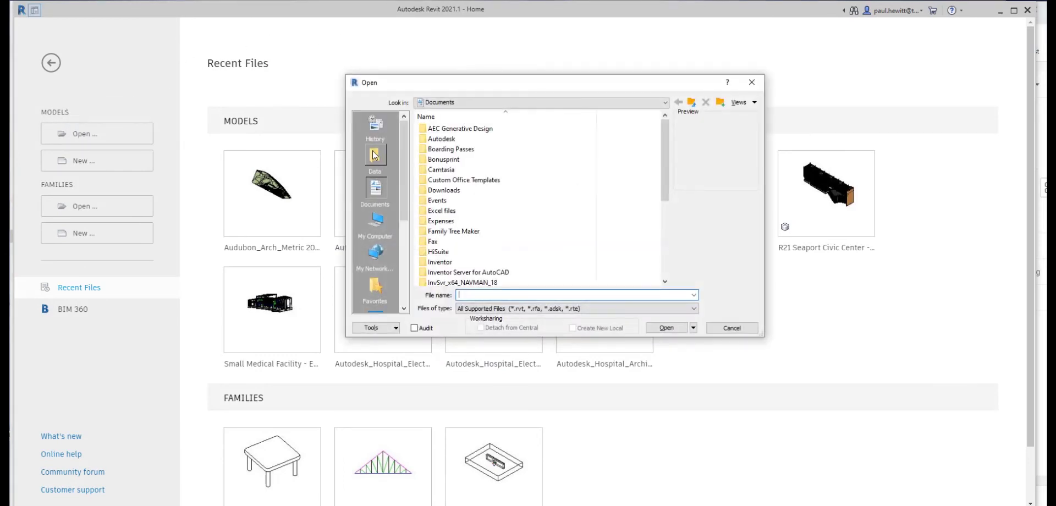
{"action": "left_click", "coordinate": [440, 102]}
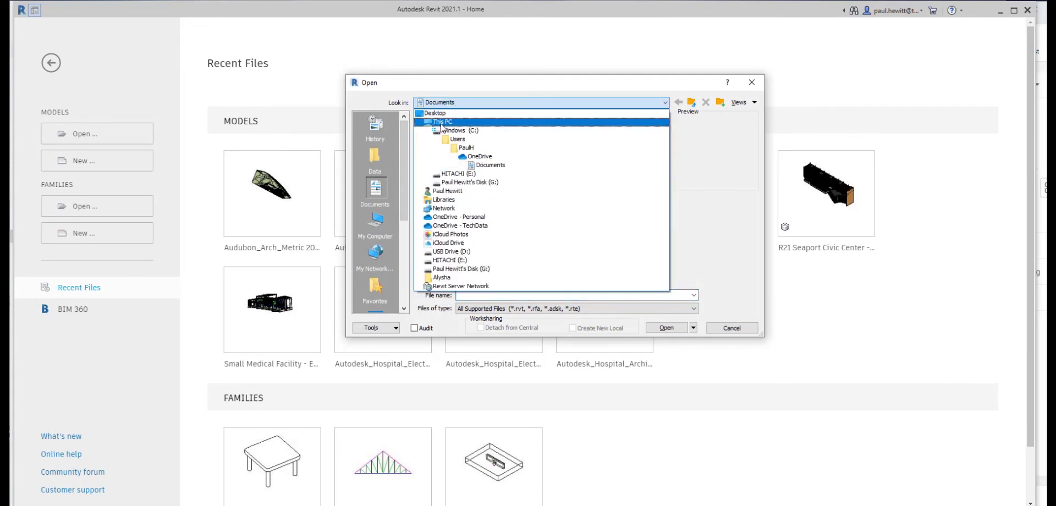
{"action": "left_click", "coordinate": [441, 124]}
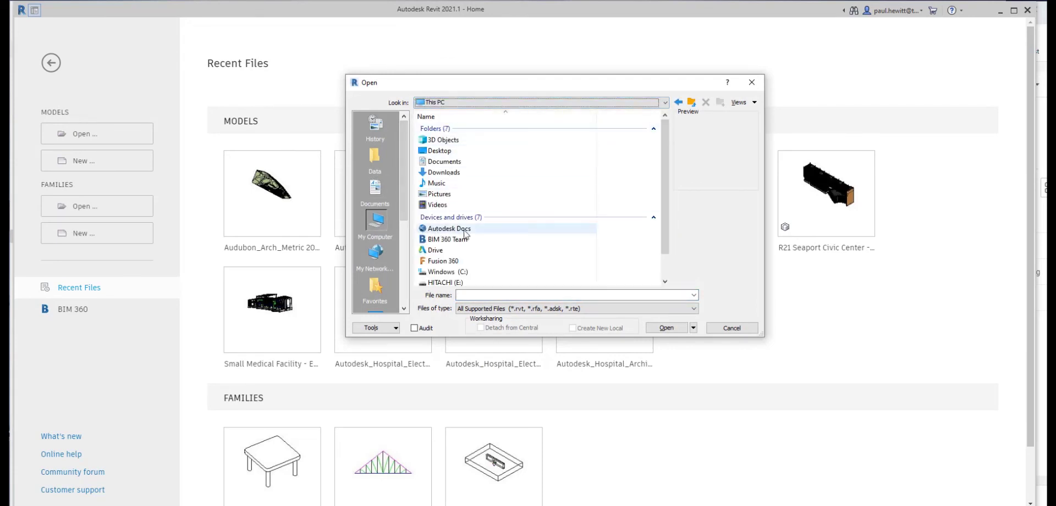
{"action": "double_click", "coordinate": [451, 230]}
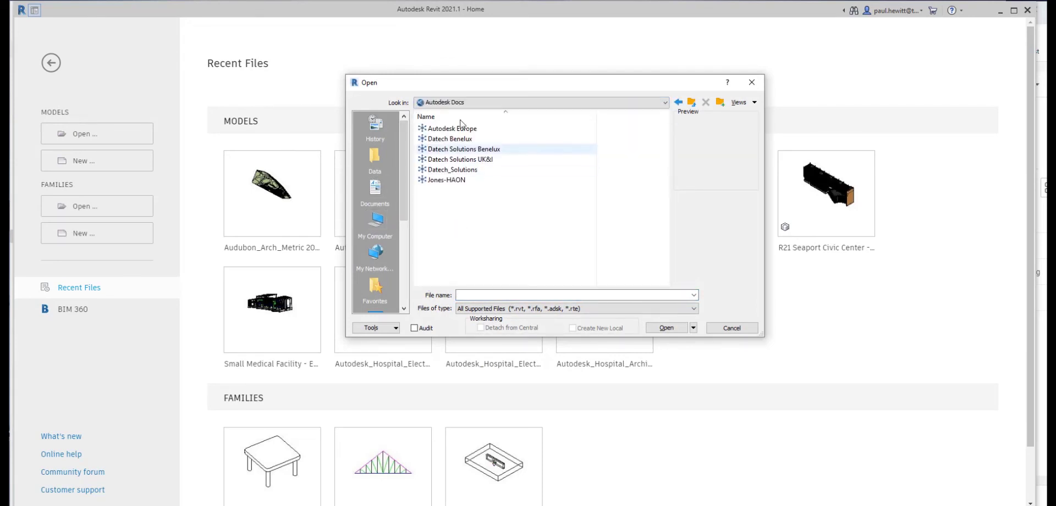
{"action": "double_click", "coordinate": [460, 159]}
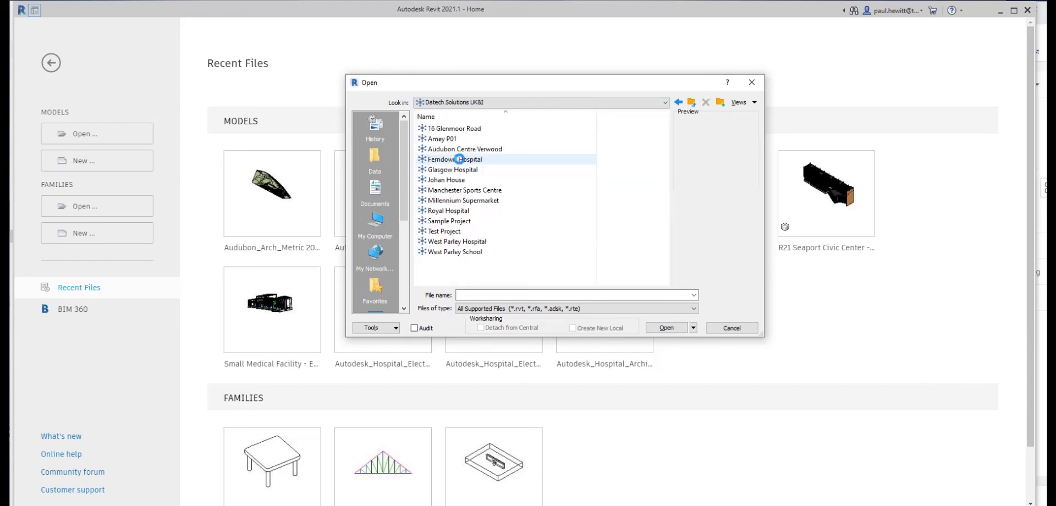
{"action": "double_click", "coordinate": [448, 149]}
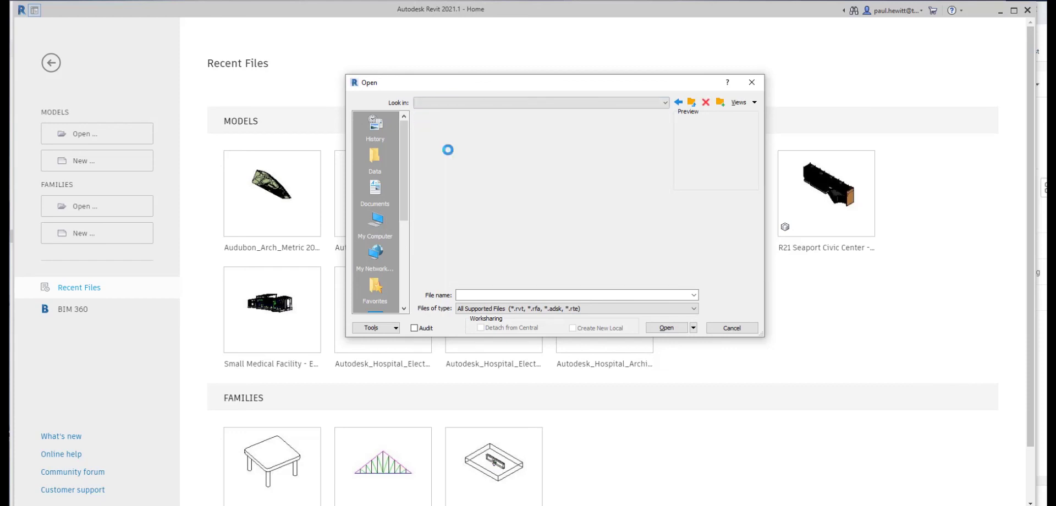
{"action": "double_click", "coordinate": [477, 137]}
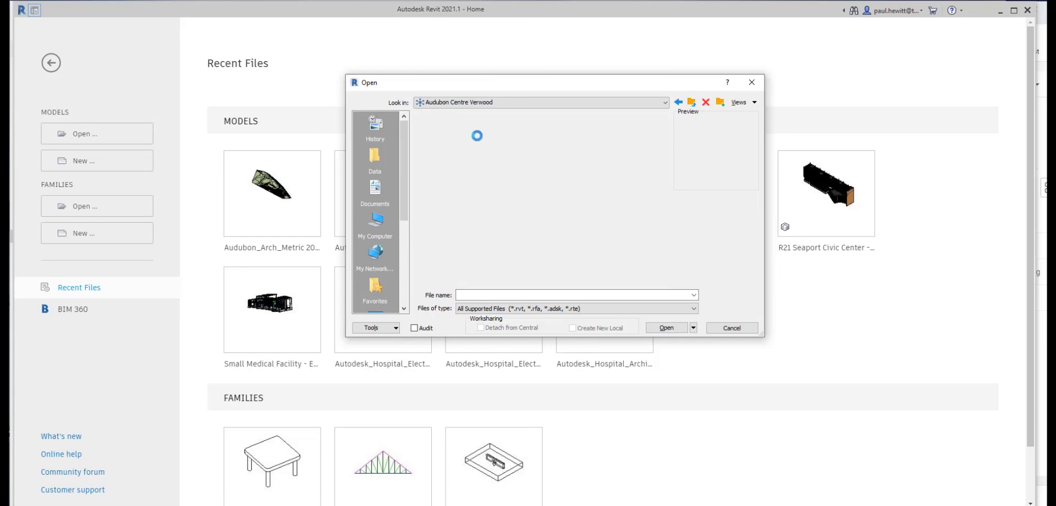
{"action": "double_click", "coordinate": [441, 127]}
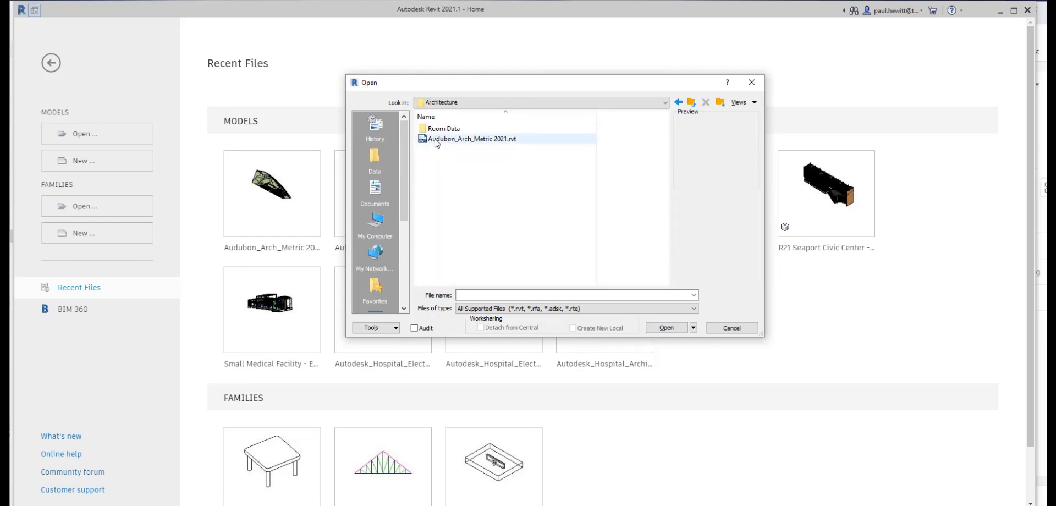
{"action": "left_click", "coordinate": [449, 143]}
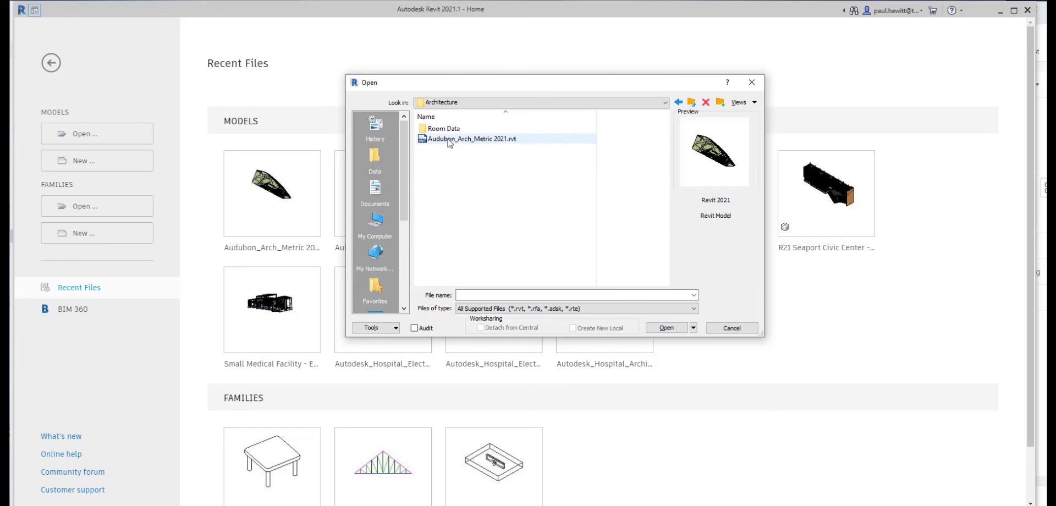
{"action": "double_click", "coordinate": [450, 141]}
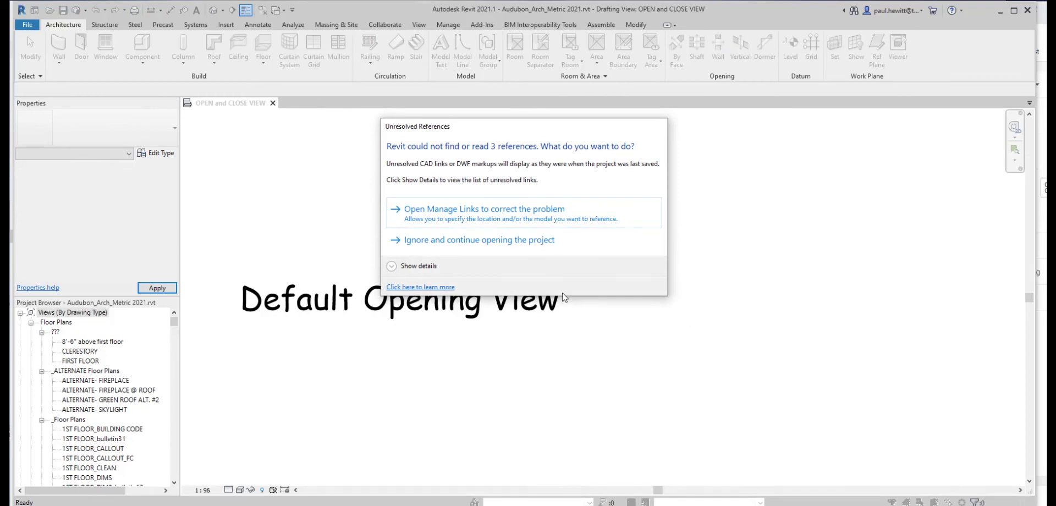
Step: Ignore the unresolved references to finish opening the Audubon model, then open the default {3D} view
{"action": "left_click", "coordinate": [490, 240]}
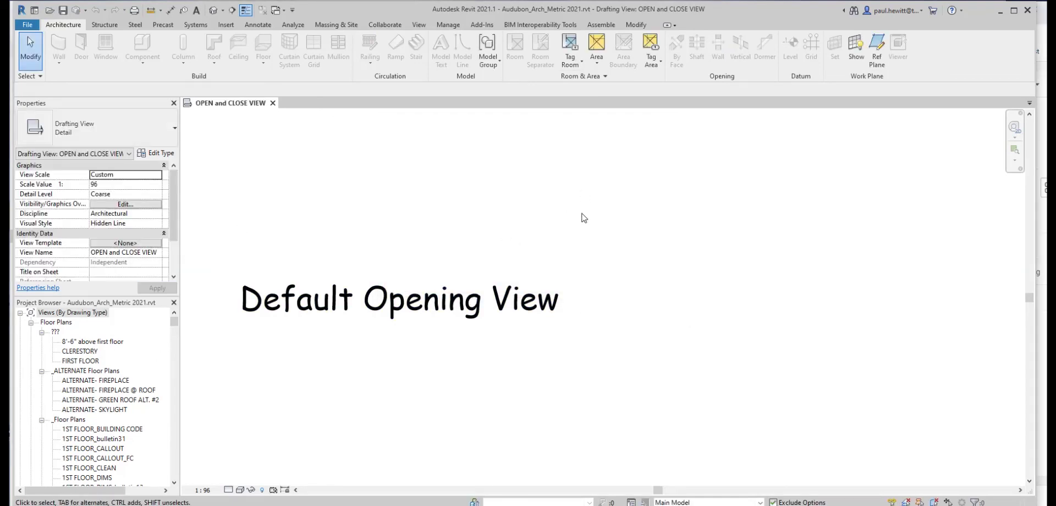
{"action": "scroll", "coordinate": [91, 429], "scroll_direction": "down", "scroll_amount": 2}
{"action": "scroll", "coordinate": [91, 428], "scroll_direction": "down", "scroll_amount": 12}
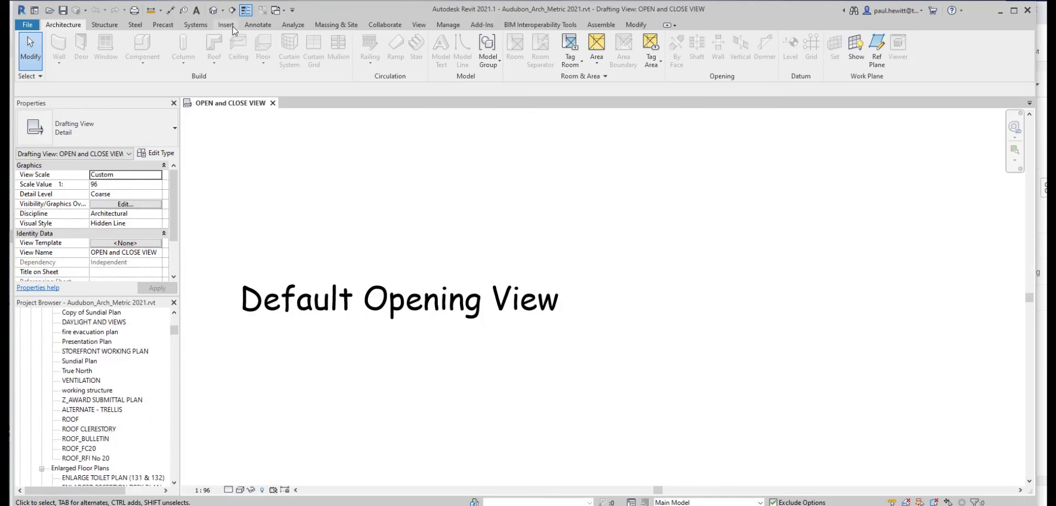
{"action": "left_click", "coordinate": [213, 10]}
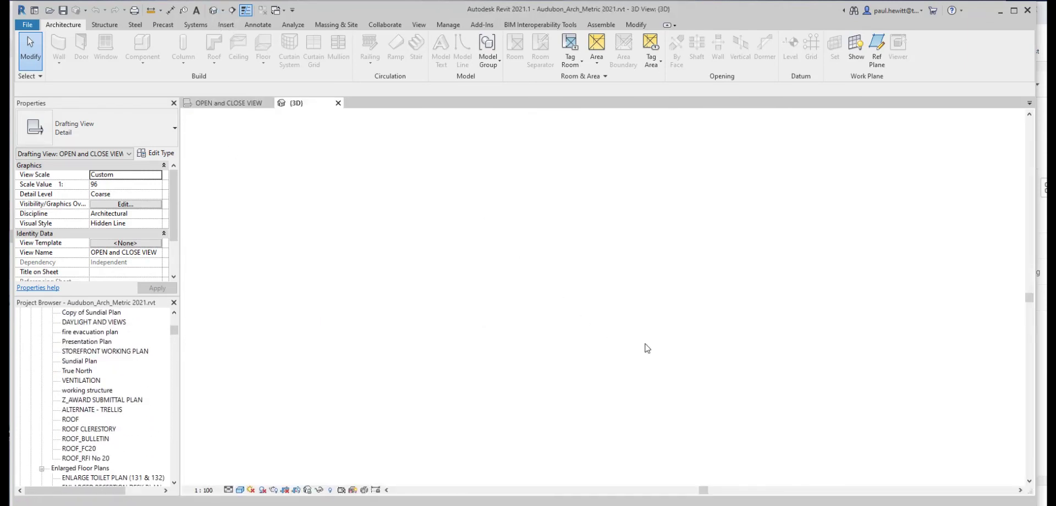